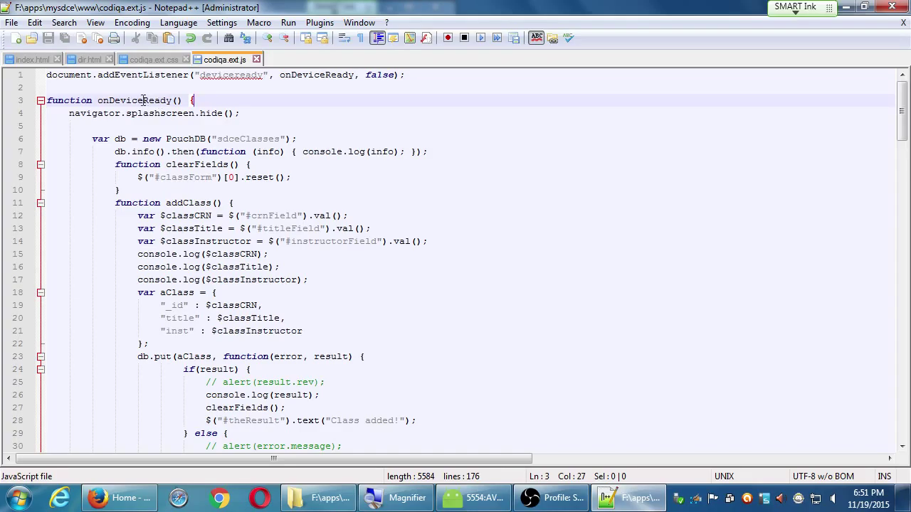
- Look through codiqa.ext.js down to its closing developer comment, and minimize the editor
{"action": "scroll", "coordinate": [515, 363], "scroll_direction": "down", "scroll_amount": 5}
{"action": "scroll", "coordinate": [514, 363], "scroll_direction": "down", "scroll_amount": 20}
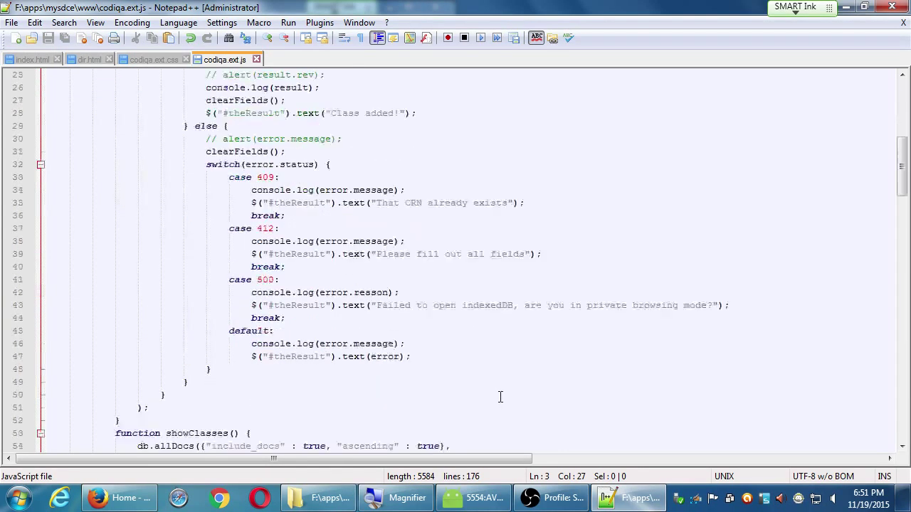
{"action": "scroll", "coordinate": [486, 405], "scroll_direction": "down", "scroll_amount": 10}
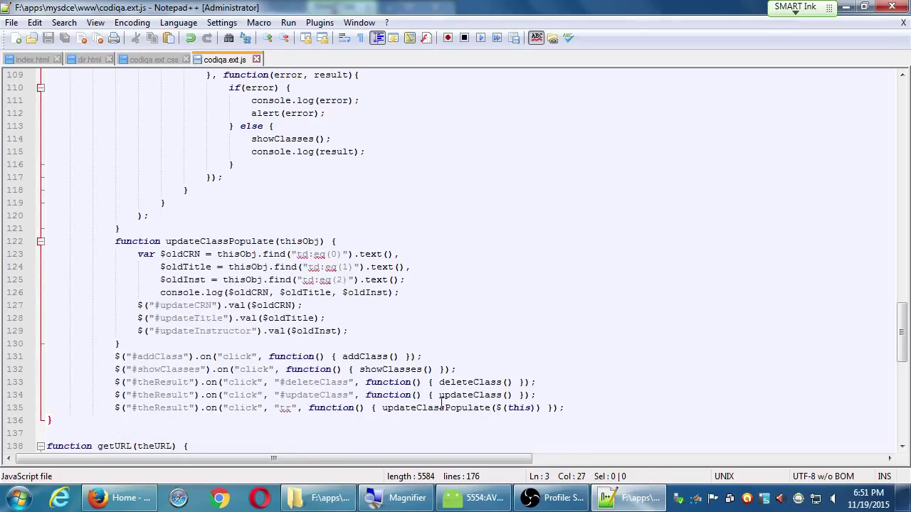
{"action": "scroll", "coordinate": [207, 417], "scroll_direction": "down", "scroll_amount": 13}
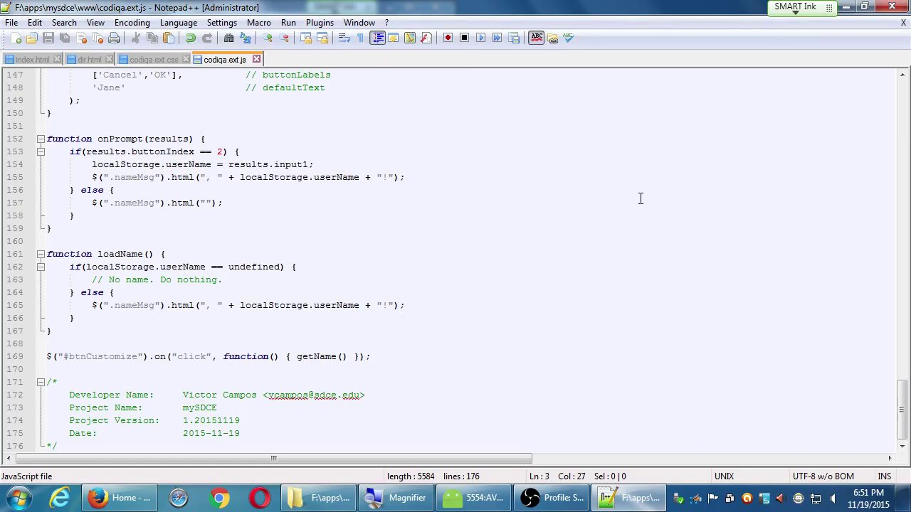
{"action": "left_click", "coordinate": [846, 7]}
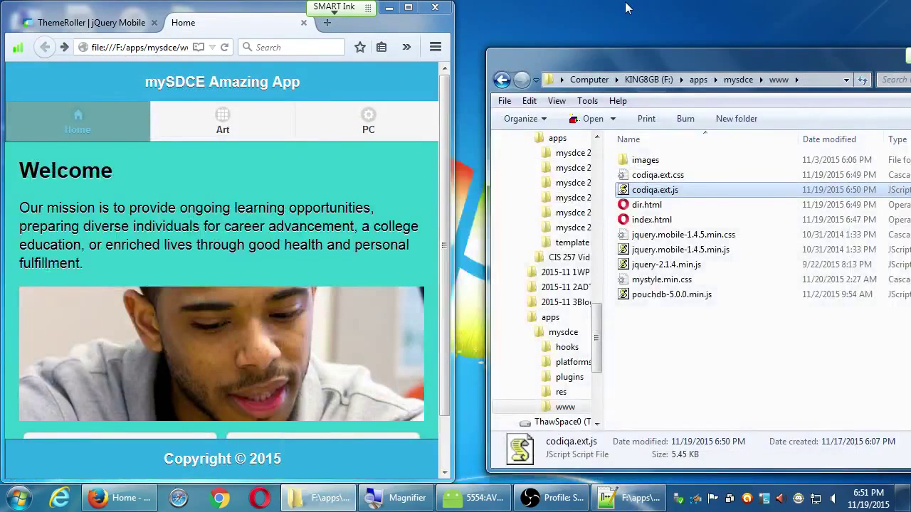
- Close the browser with both of its tabs and close the www folder window
{"action": "left_click", "coordinate": [435, 8]}
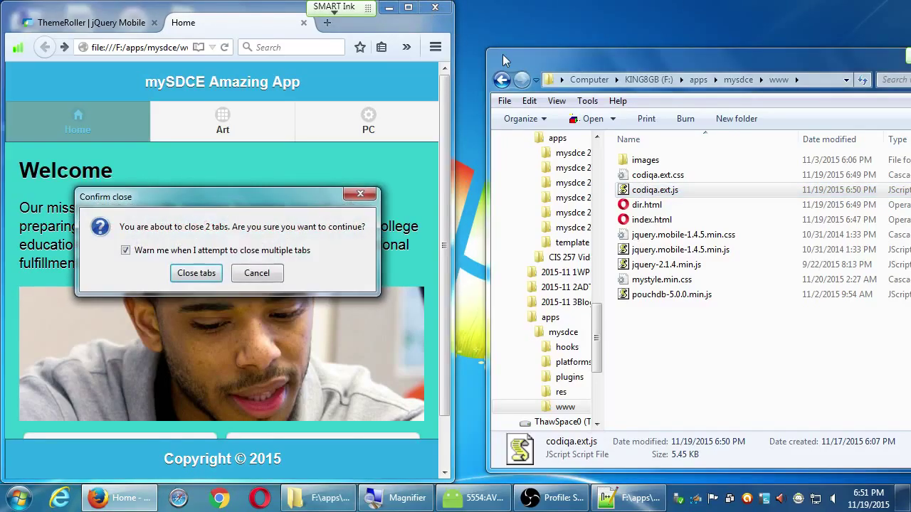
{"action": "left_click", "coordinate": [201, 275]}
{"action": "left_click_drag", "start_coordinate": [587, 58], "coordinate": [205, 43]}
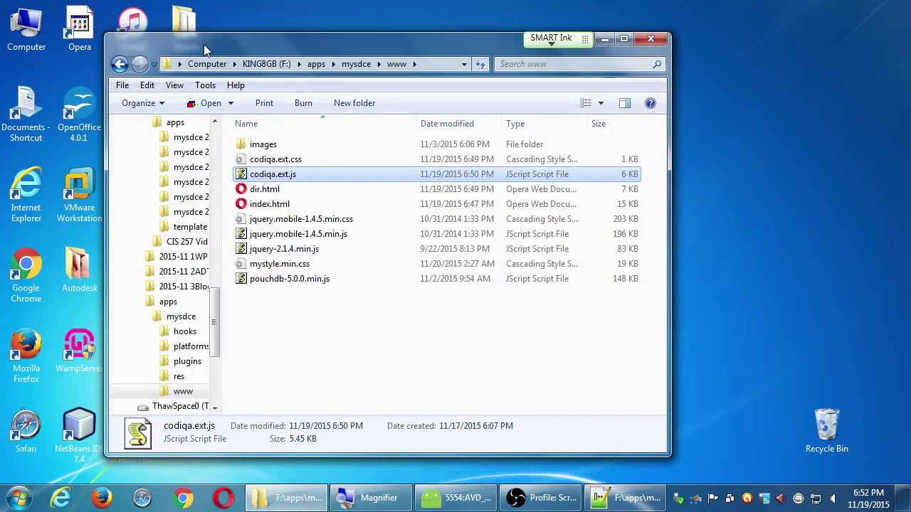
{"action": "left_click_drag", "start_coordinate": [204, 44], "coordinate": [198, 34]}
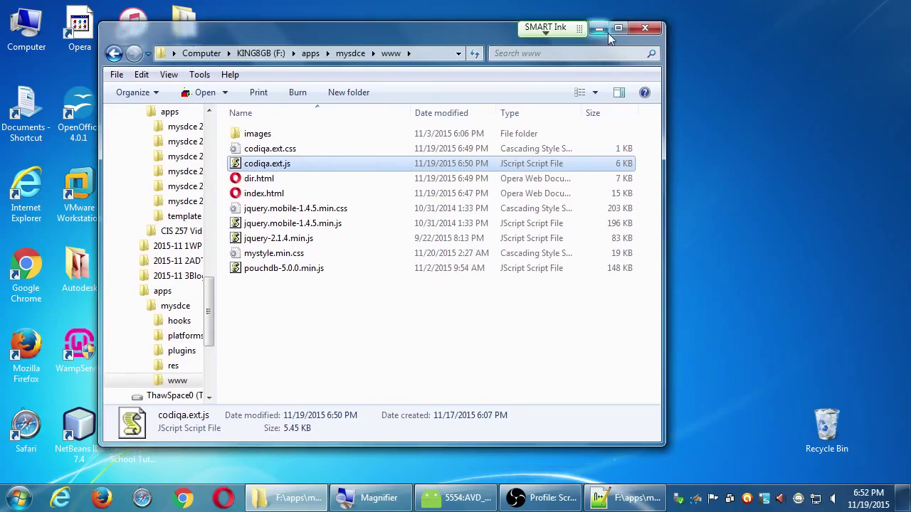
{"action": "left_click", "coordinate": [643, 28]}
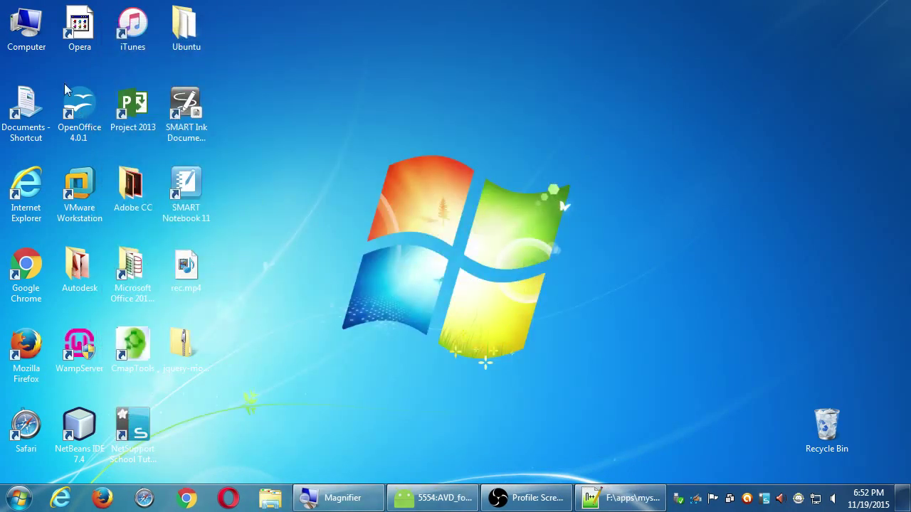
- Browse from Computer to the apps\mysdce\www folder on the KING8GB (F:) drive
{"action": "double_click", "coordinate": [27, 29]}
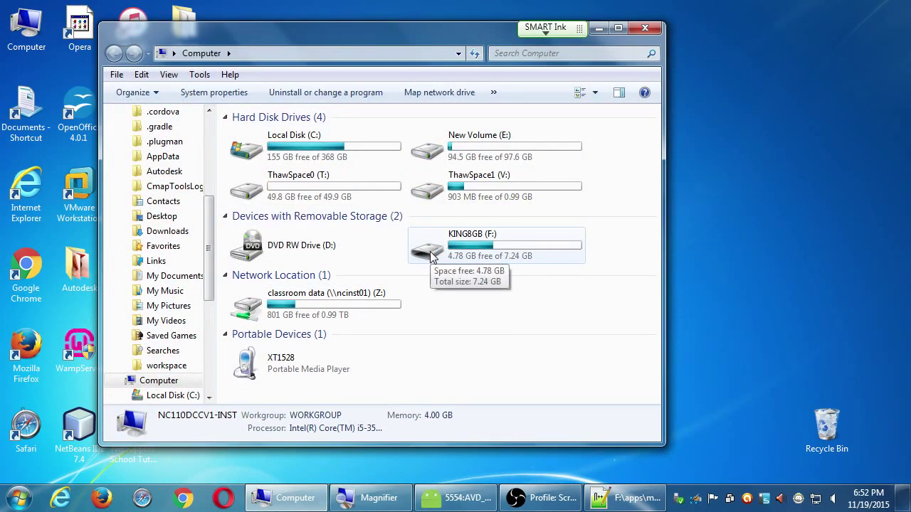
{"action": "double_click", "coordinate": [431, 254]}
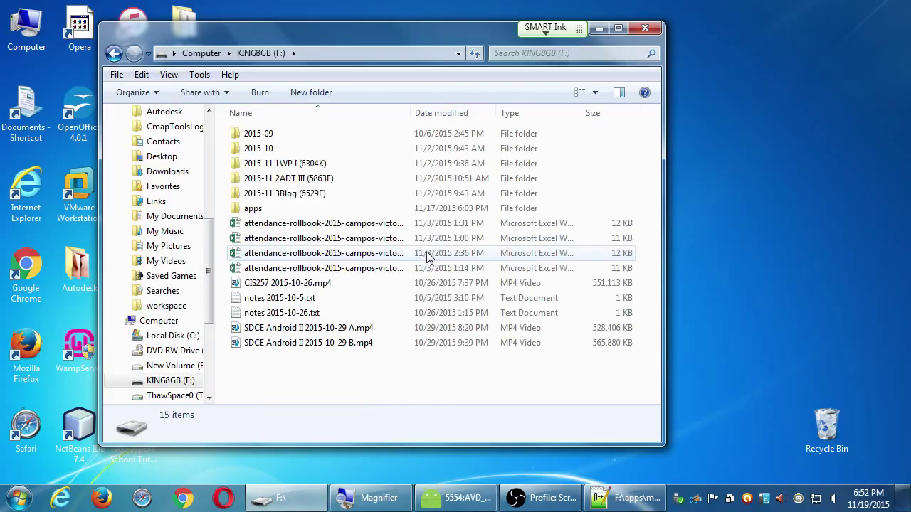
{"action": "double_click", "coordinate": [252, 208]}
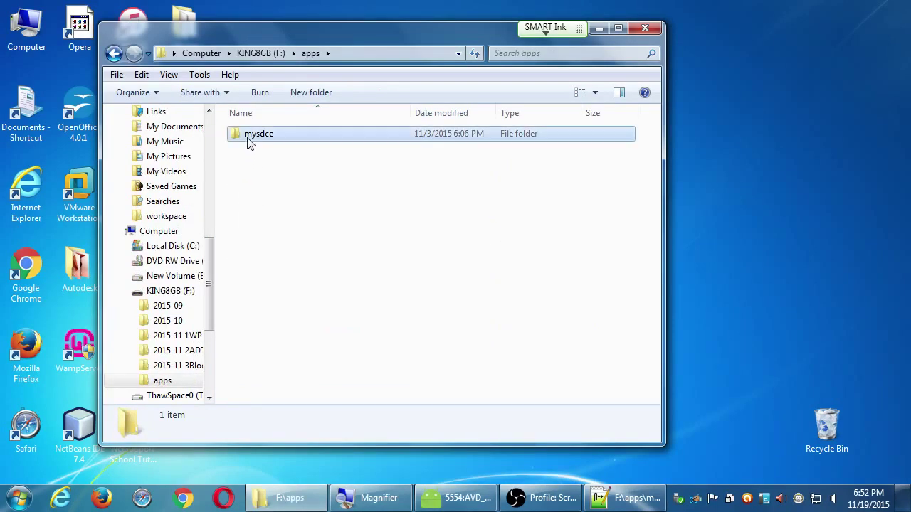
{"action": "double_click", "coordinate": [253, 135]}
{"action": "double_click", "coordinate": [245, 193]}
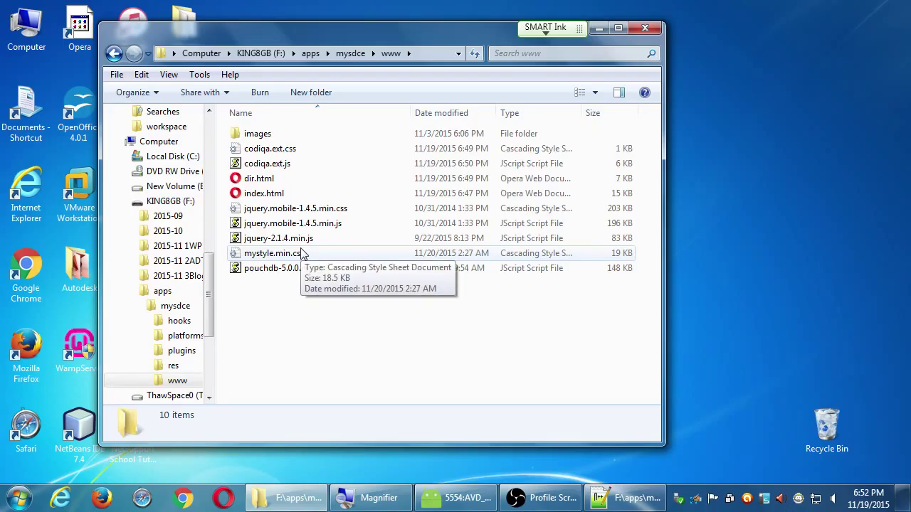
- Go up to the mysdce project folder and open its platforms\android subfolder
{"action": "key", "text": "BackSpace"}
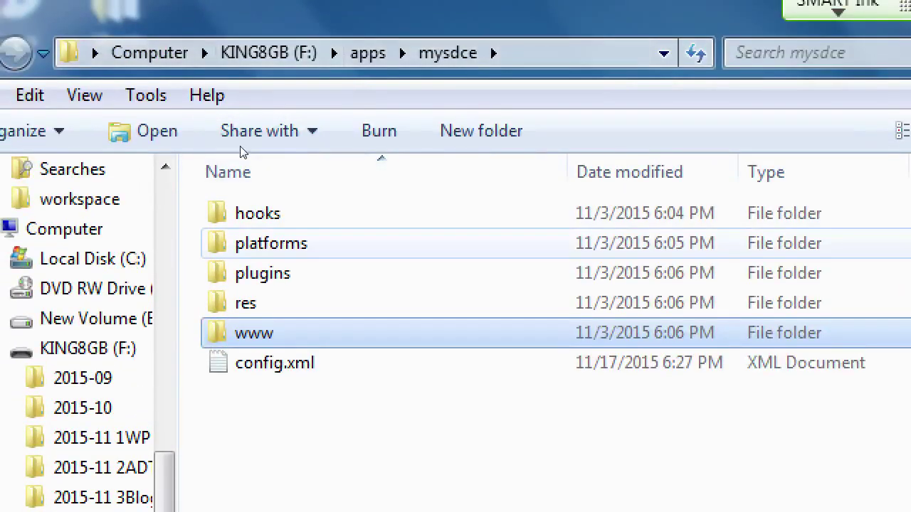
{"action": "key", "text": "p"}
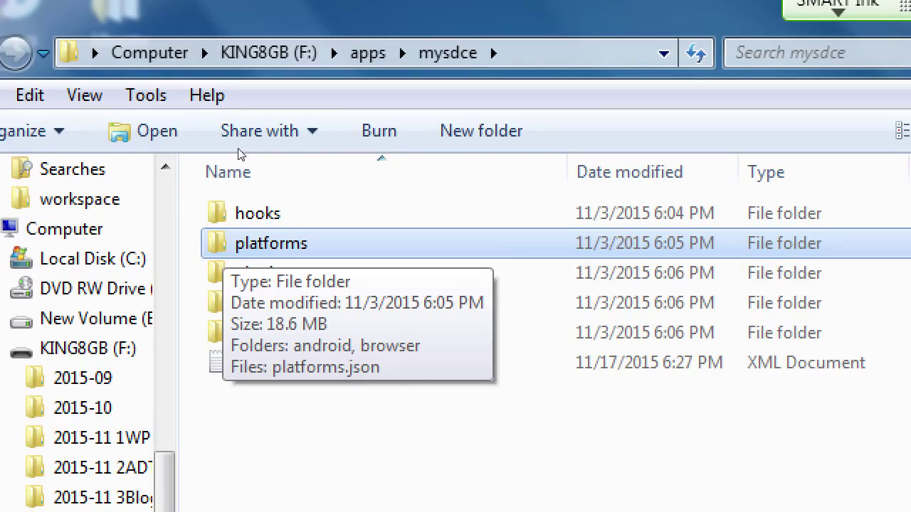
{"action": "key", "text": "Return"}
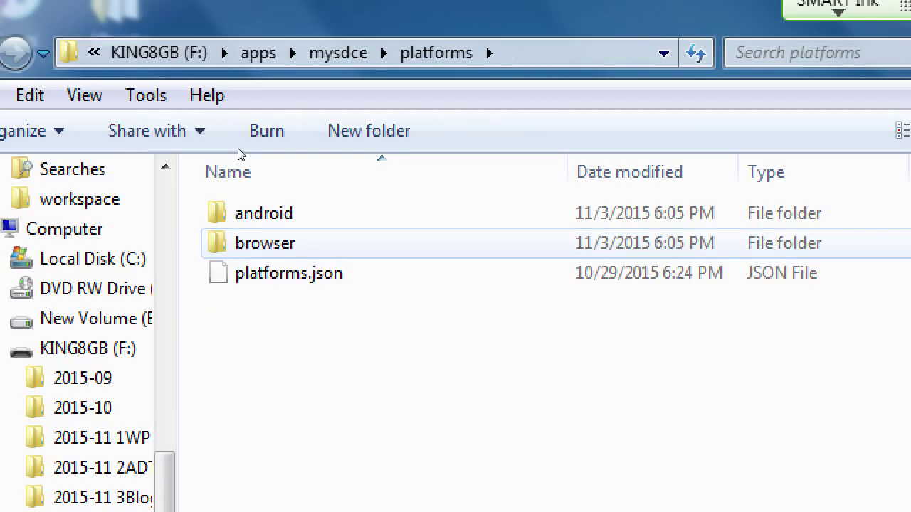
{"action": "key", "text": "Down"}
{"action": "key", "text": "Up"}
{"action": "key", "text": "Return"}
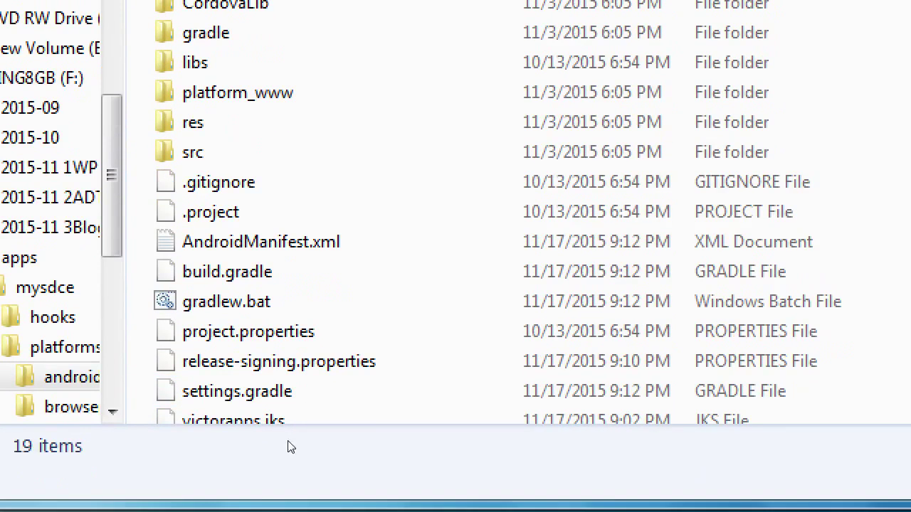
- Locate victorapps.jks in the android folder, and open release-signing.properties in Notepad++ with its window beside the folder
{"action": "scroll", "coordinate": [306, 453], "scroll_direction": "down", "scroll_amount": 1}
{"action": "left_click", "coordinate": [246, 482]}
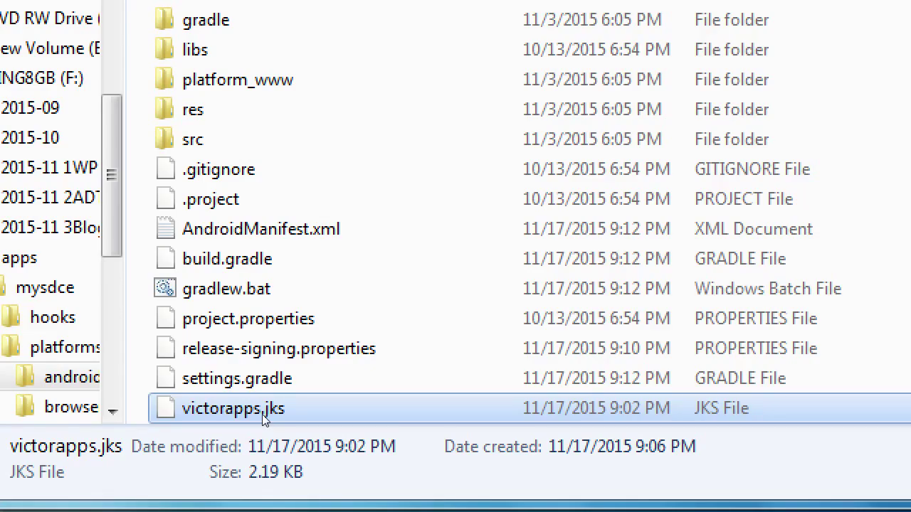
{"action": "left_click", "coordinate": [264, 367]}
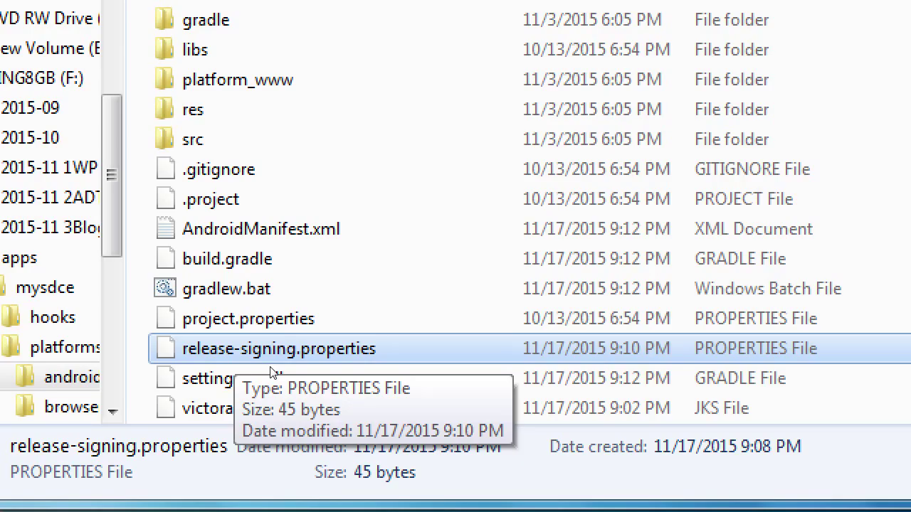
{"action": "right_click", "coordinate": [235, 350]}
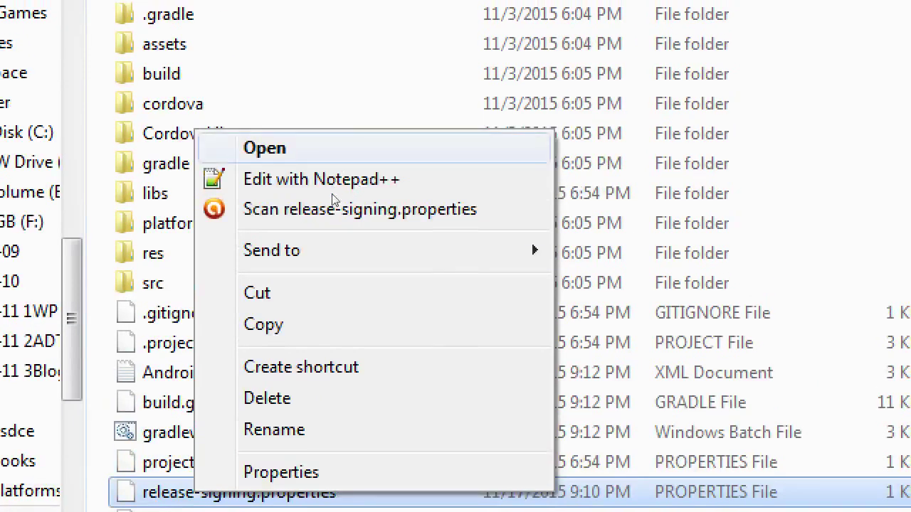
{"action": "left_click", "coordinate": [334, 182]}
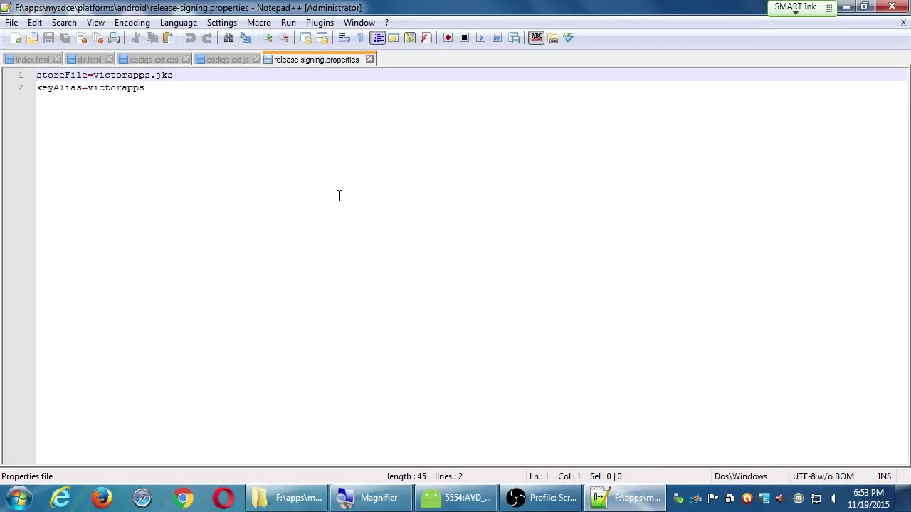
{"action": "left_click_drag", "start_coordinate": [335, 7], "coordinate": [749, 200]}
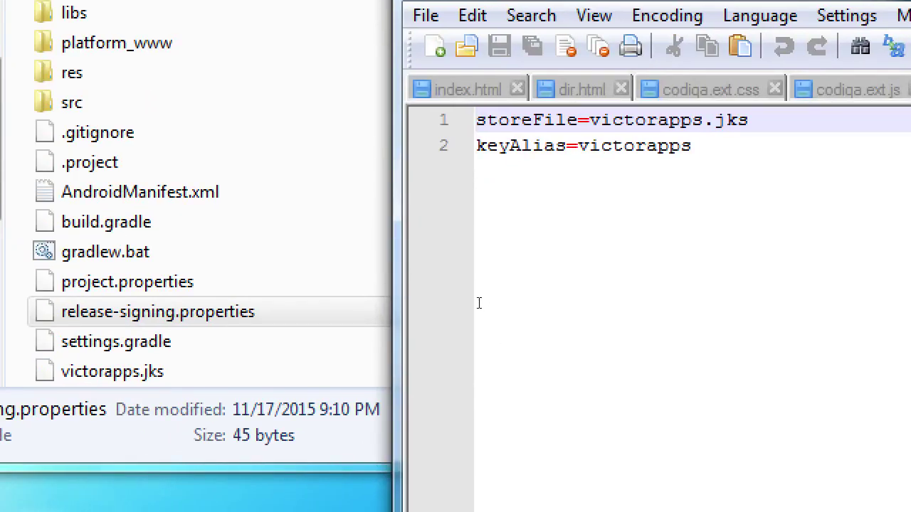
- Check the storeFile and keyAlias entries in release-signing.properties against the victorapps.jks keystore file in the android folder
{"action": "key", "text": "ctrl+shift+Right"}
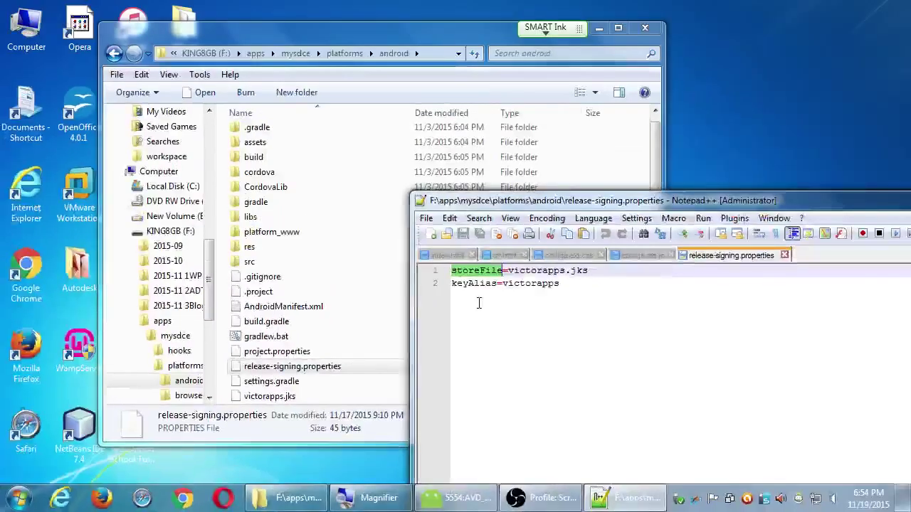
{"action": "left_click", "coordinate": [585, 296]}
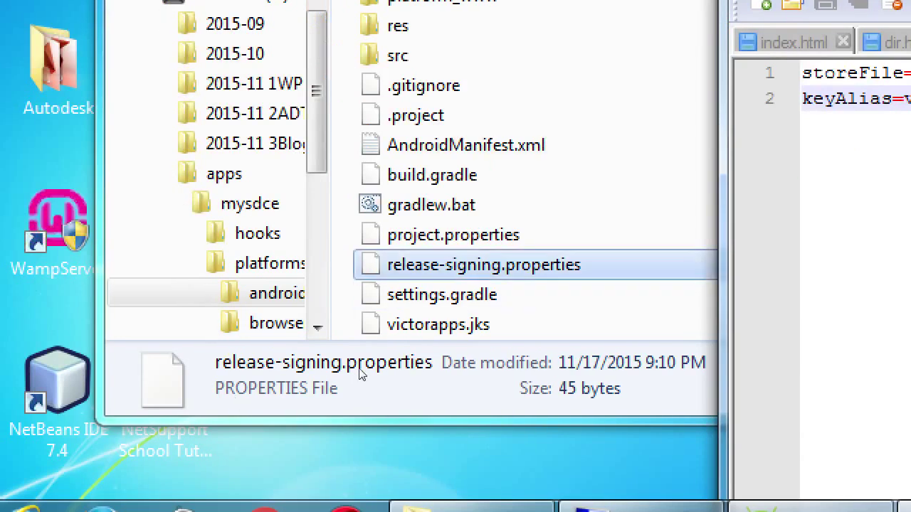
{"action": "key", "text": "Down"}
{"action": "key", "text": "Down"}
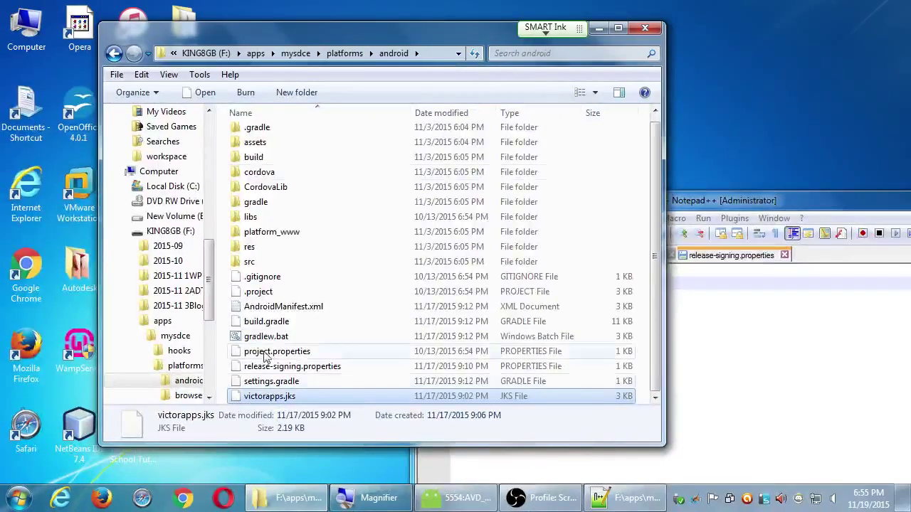
{"action": "left_click_drag", "start_coordinate": [300, 50], "coordinate": [258, 29]}
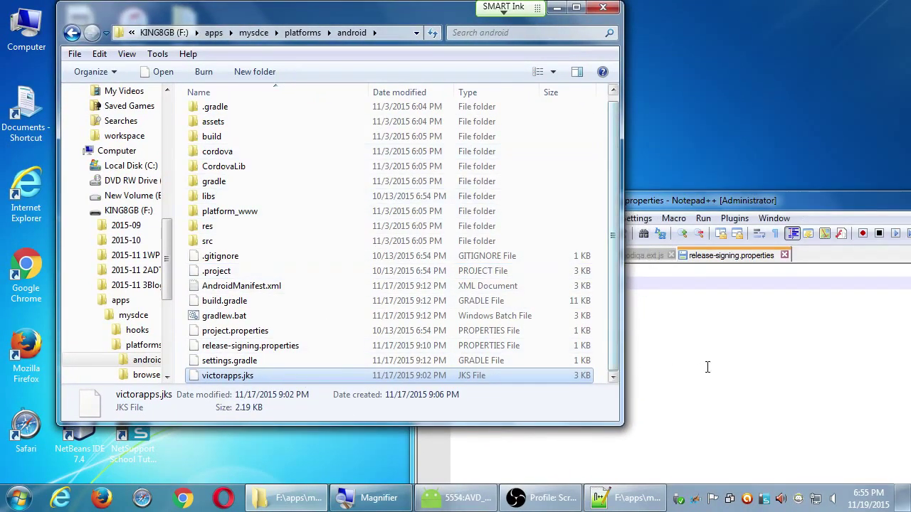
{"action": "left_click", "coordinate": [708, 368]}
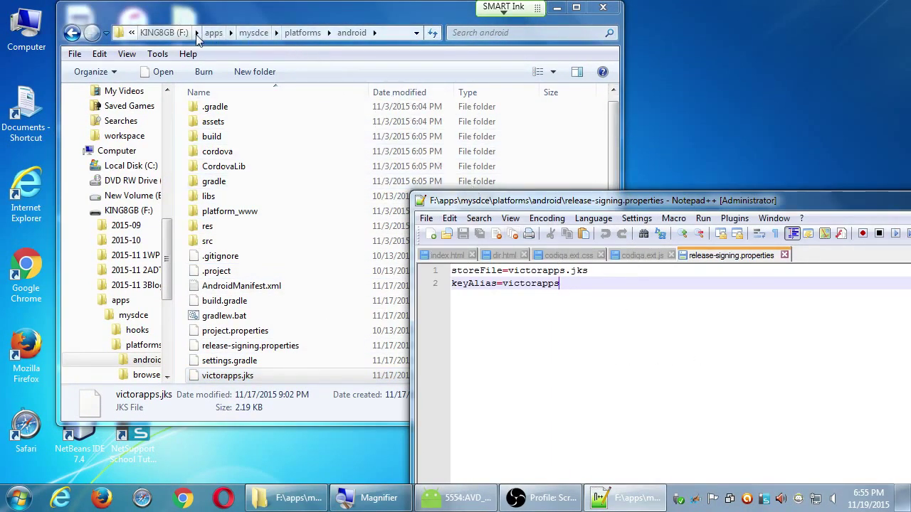
- Return to the F:\apps folder and open a command window in its mysdce folder
{"action": "left_click", "coordinate": [171, 34]}
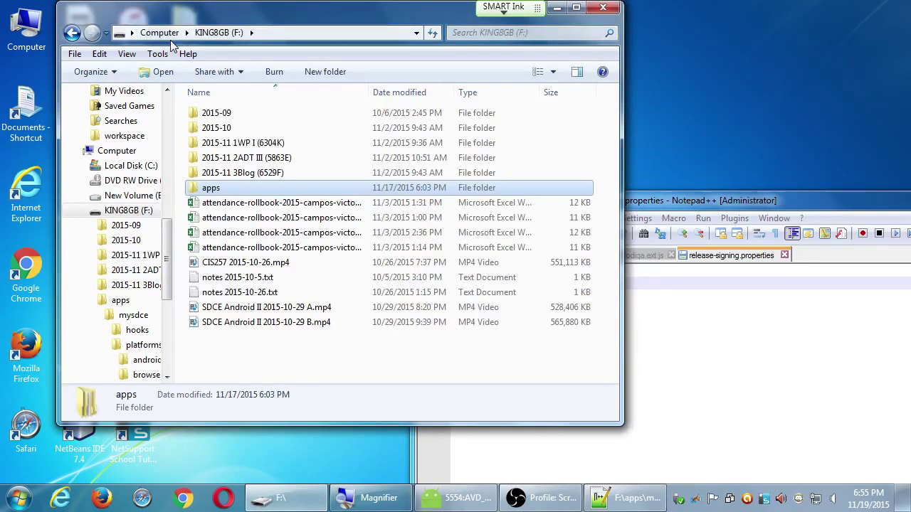
{"action": "double_click", "coordinate": [205, 189]}
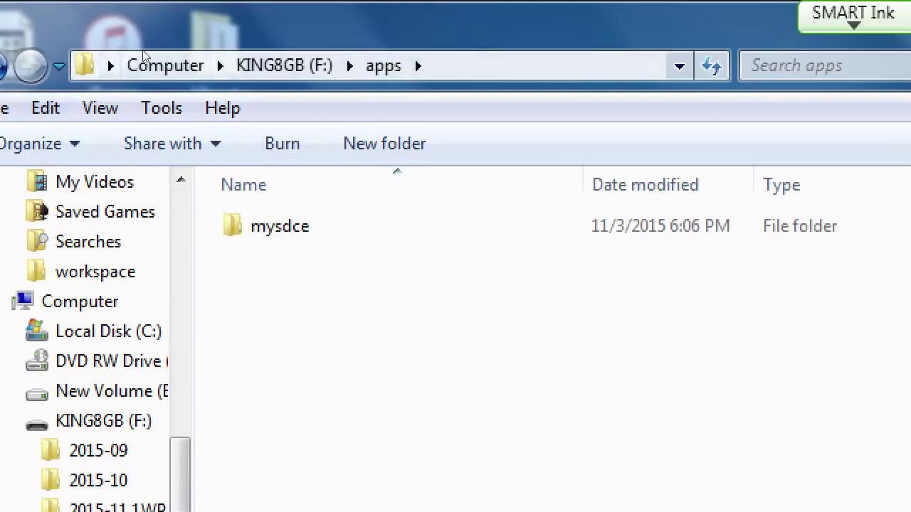
{"action": "key", "text": "shift+F10"}
{"action": "key", "text": "Down"}
{"action": "key", "text": "Down"}
{"action": "key", "text": "Down"}
{"action": "key", "text": "Down"}
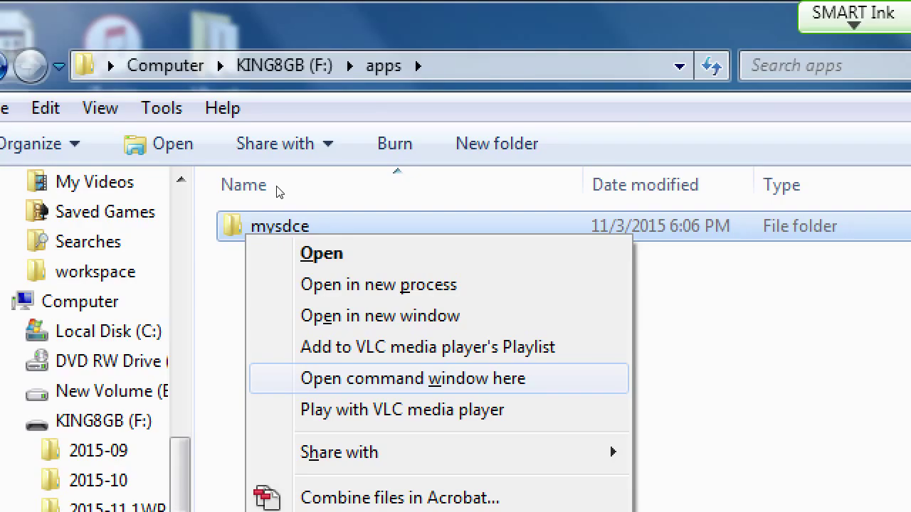
{"action": "key", "text": "Return"}
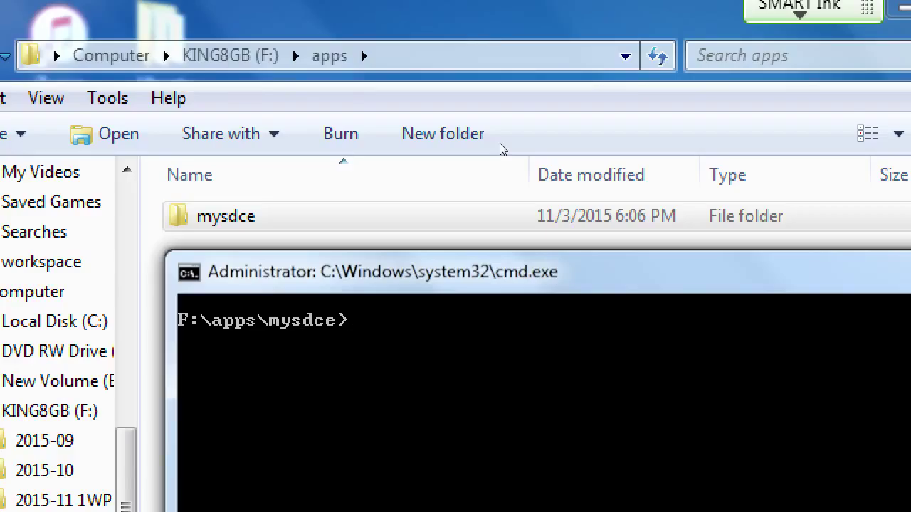
- Start the Android release build of the project by running "cordova build android --release"
{"action": "type", "text": "cor"}
{"action": "type", "text": "dova"}
{"action": "key", "text": "BackSpace"}
{"action": "key", "text": "BackSpace"}
{"action": "type", "text": "ova build android"}
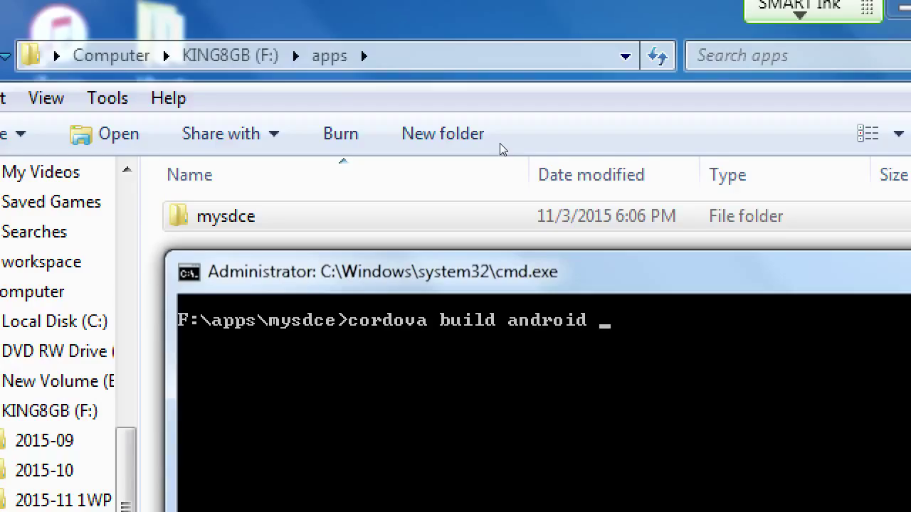
{"action": "type", "text": "--release"}
{"action": "key", "text": "Return"}
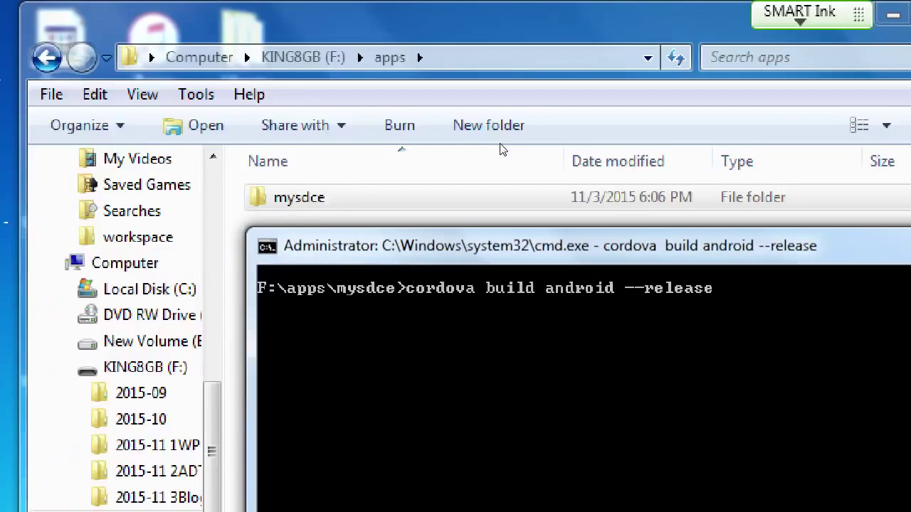